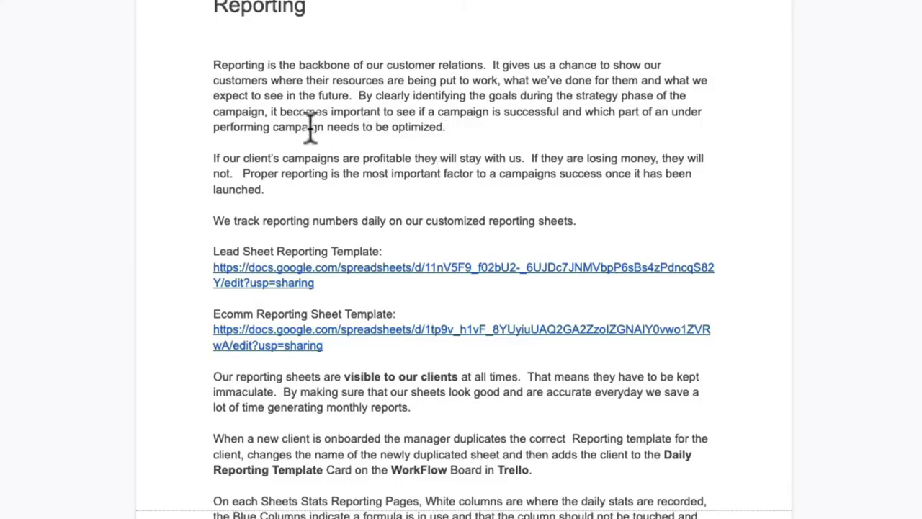
Highlight the phrase "needs to be optimized" in the first paragraph of the handbook's Reporting section
left_click(328, 128)
left_click(441, 128, "shift")
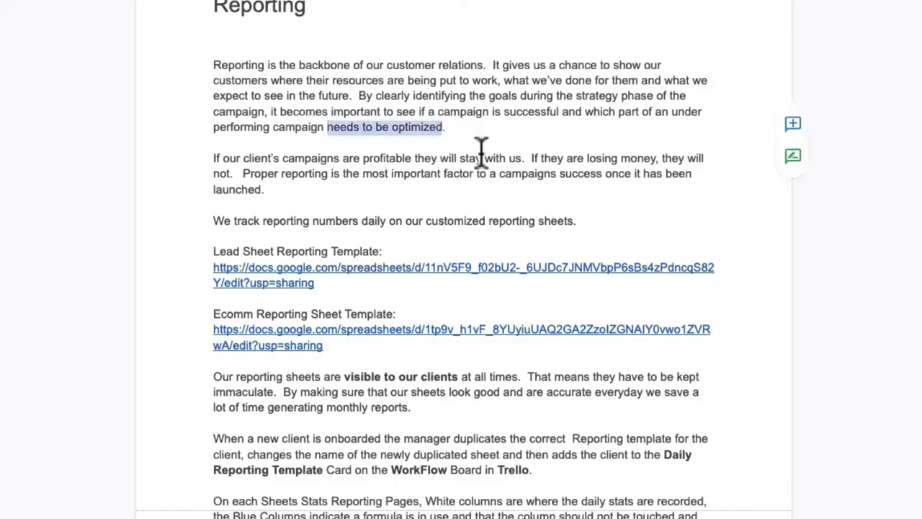
left_click(477, 206)
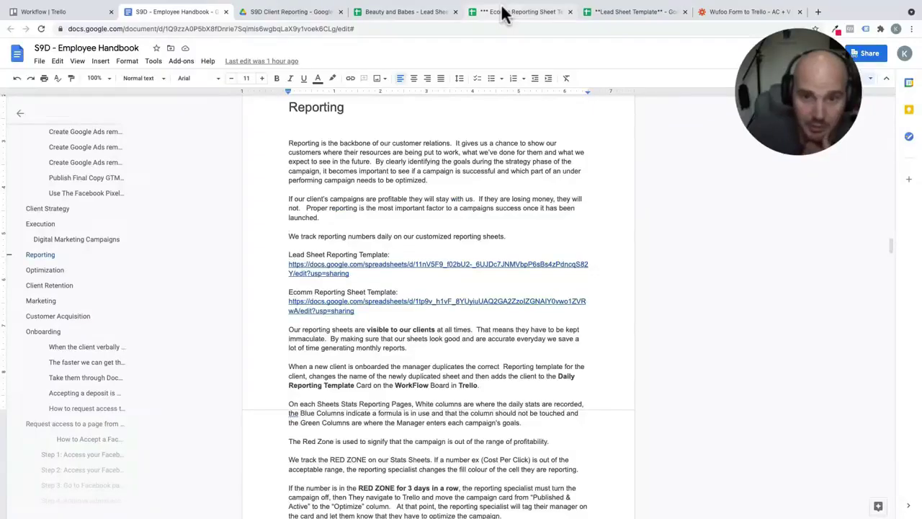
Open the Ecomm Reporting Sheet Template and inspect the Jul 1 Total Spending formula in cell D3
left_click(504, 13)
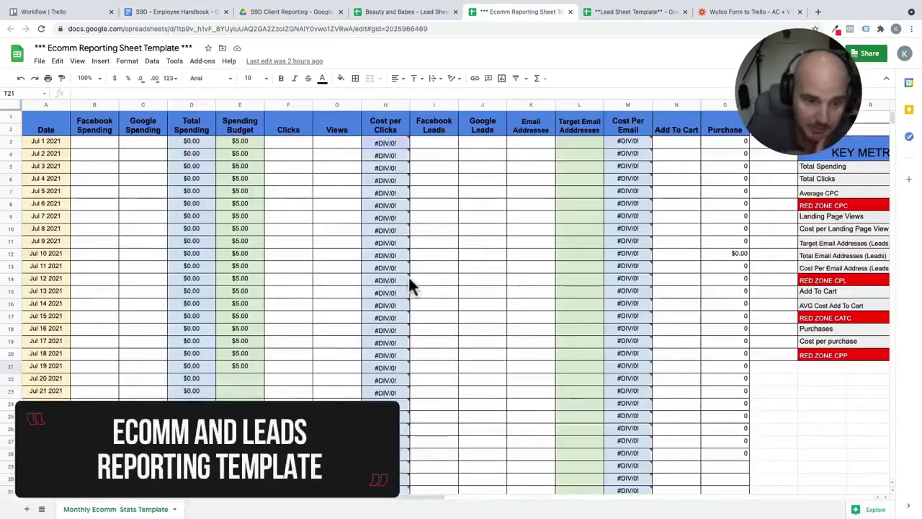
mouse_move(406, 281)
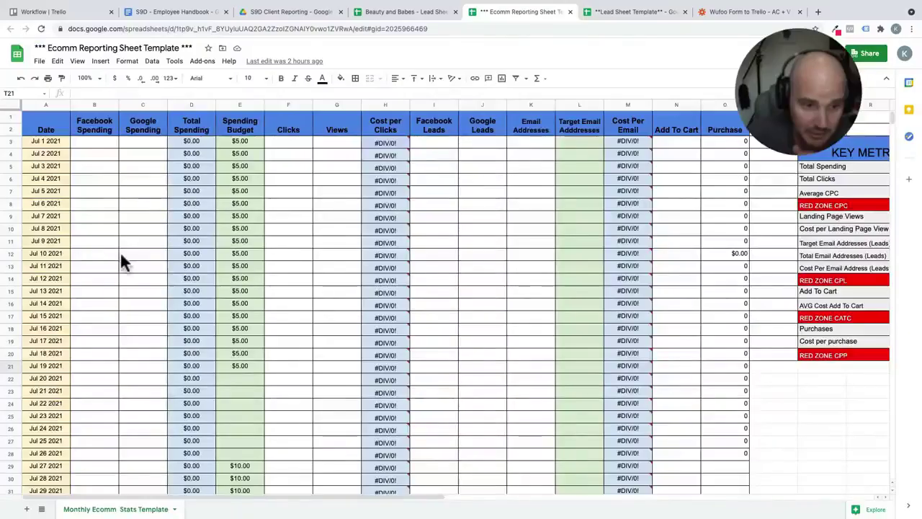
scroll(121, 261, "down", 2)
scroll(121, 256, "up", 2)
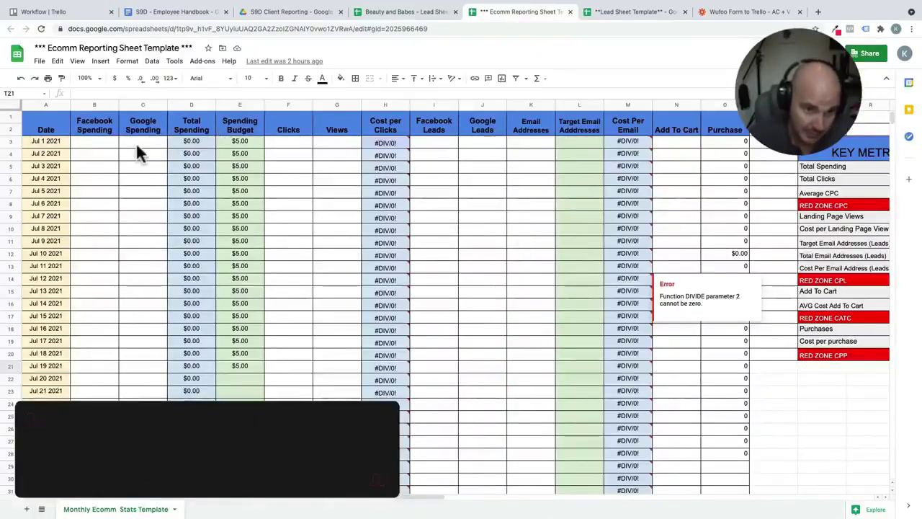
left_click(185, 144)
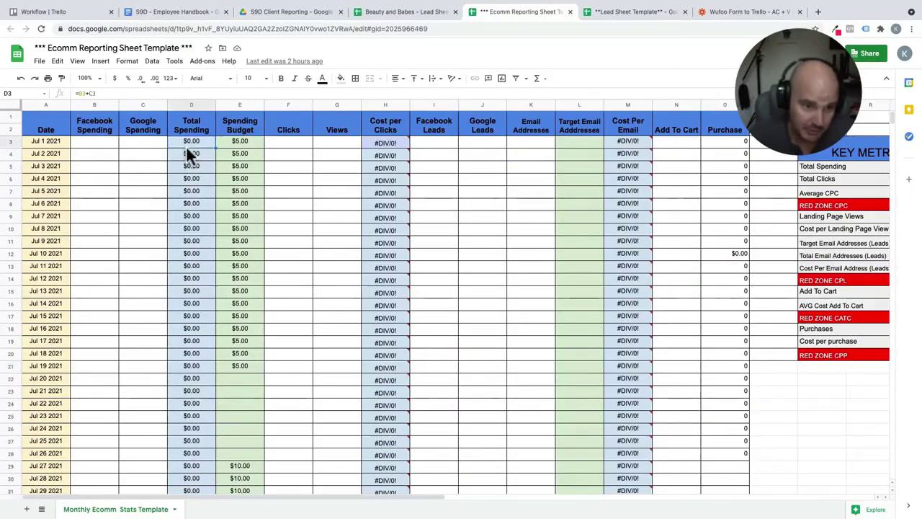
left_click(316, 303)
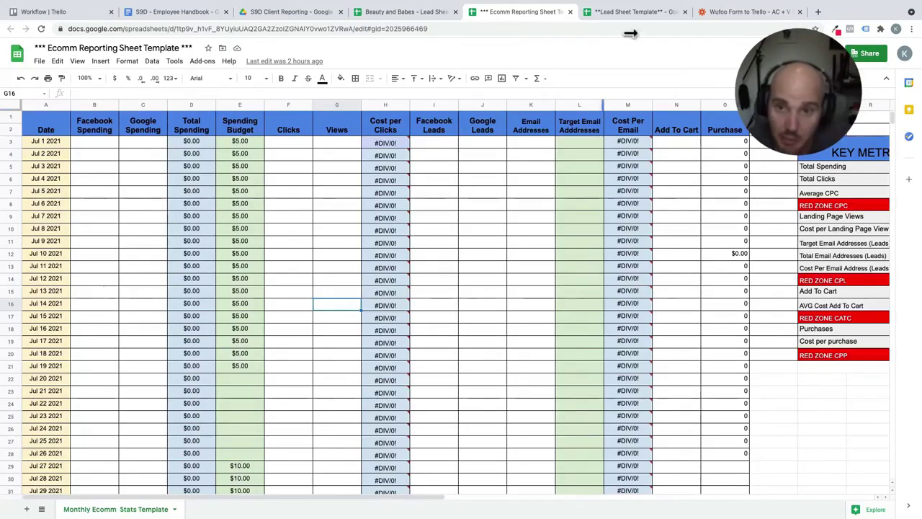
In the Beauty and Babes lead sheet's Monthly Stats Template, fill the Spending Budget cells E3:E33 with light green
left_click(632, 14)
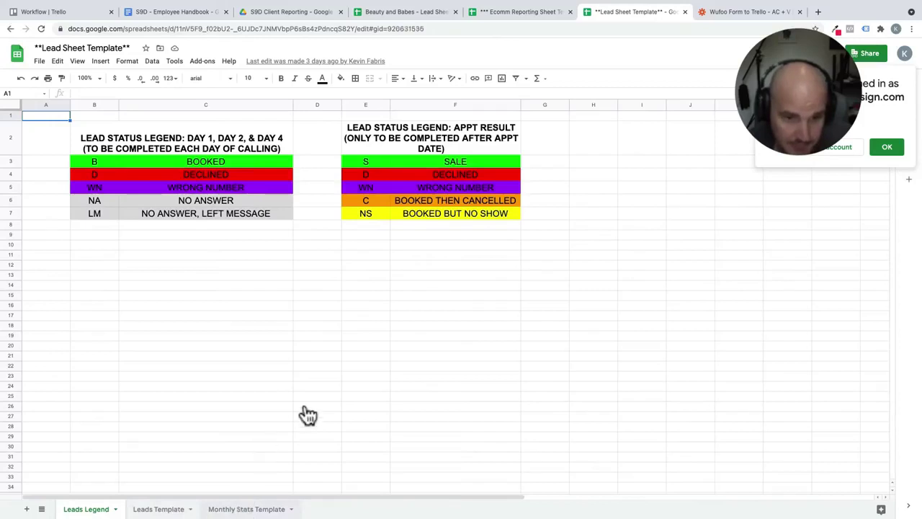
key("ctrl+4")
left_click(364, 436)
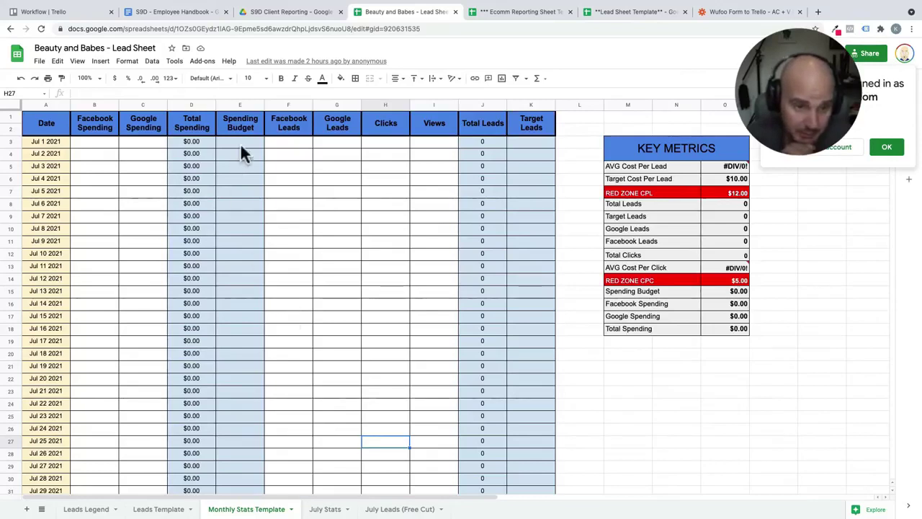
left_click_drag(240, 142, 245, 447)
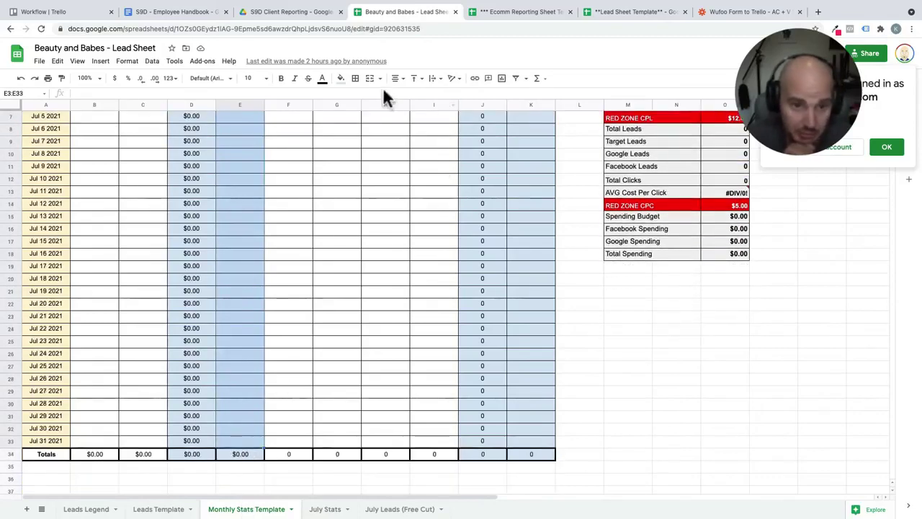
left_click(340, 79)
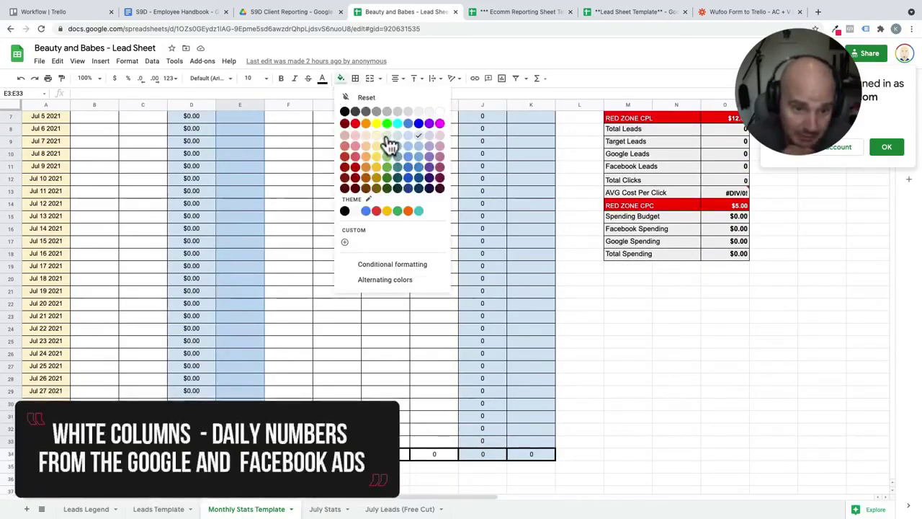
left_click(388, 144)
Fill the Target Leads column, cells K3:K34, with the same light green as the Spending Budget column
scroll(387, 144, "up", 3)
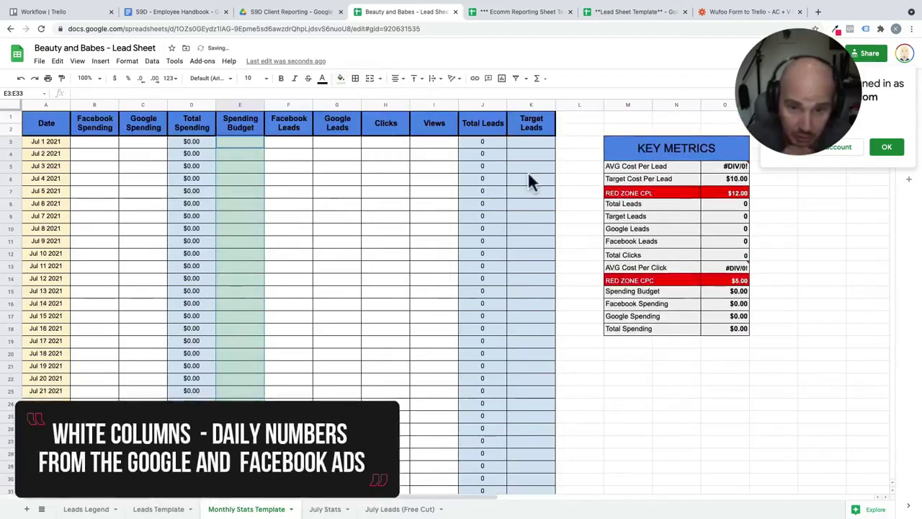
left_click_drag(528, 147, 541, 440)
left_click(341, 78)
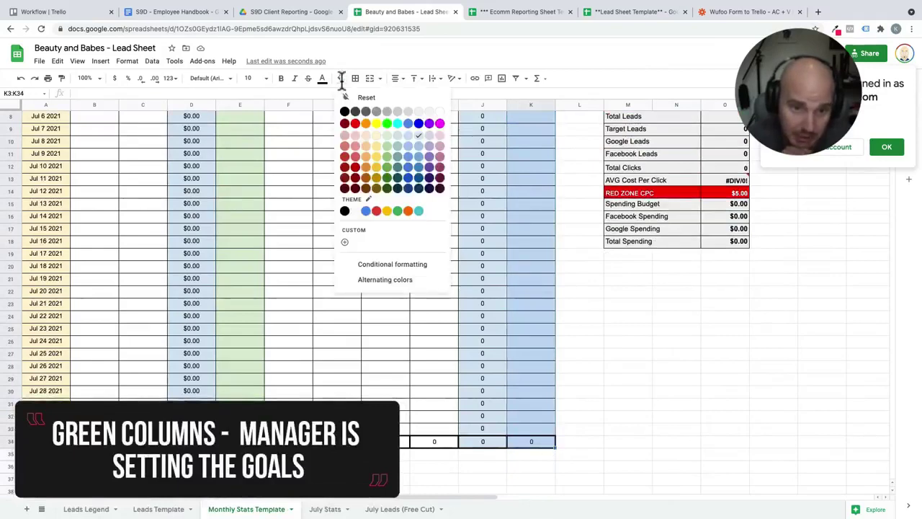
left_click(387, 135)
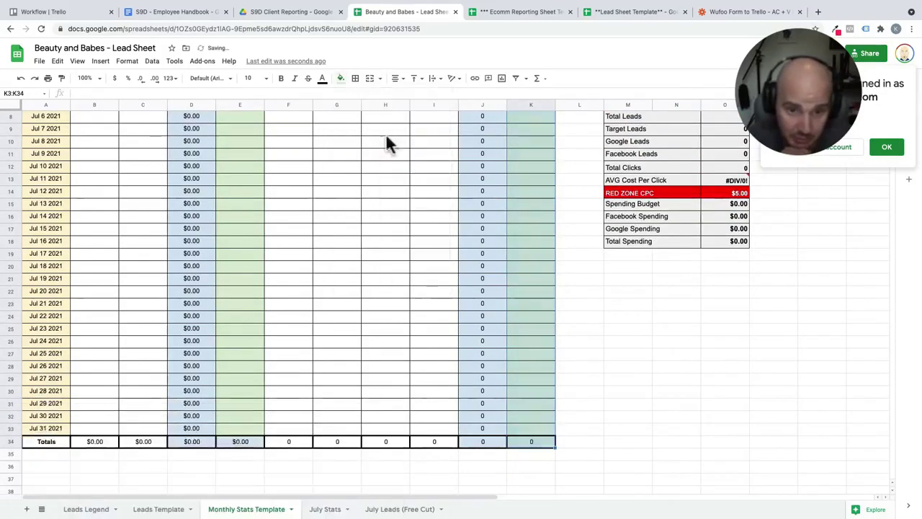
left_click(400, 240)
Dismiss the sign-in notice and examine the Key Metrics table beside the monthly stats
scroll(401, 240, "up", 3)
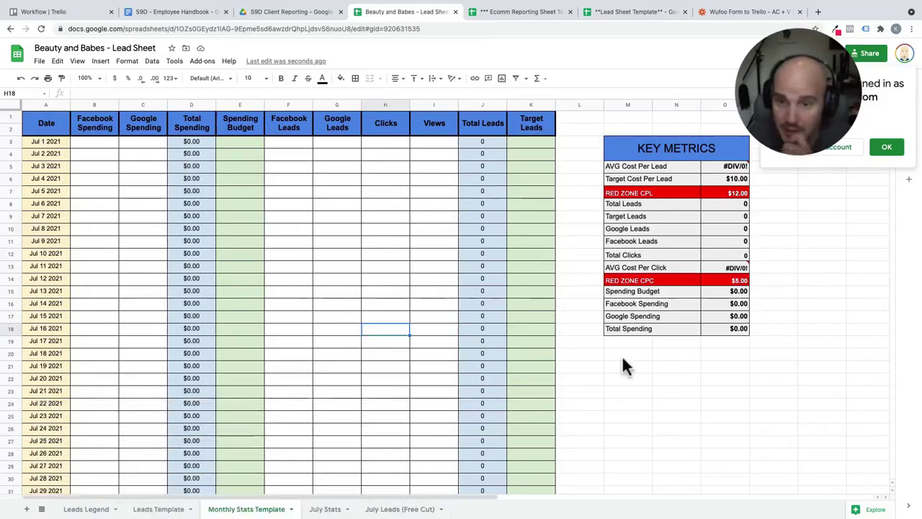
scroll(715, 316, "right", 2)
left_click(886, 148)
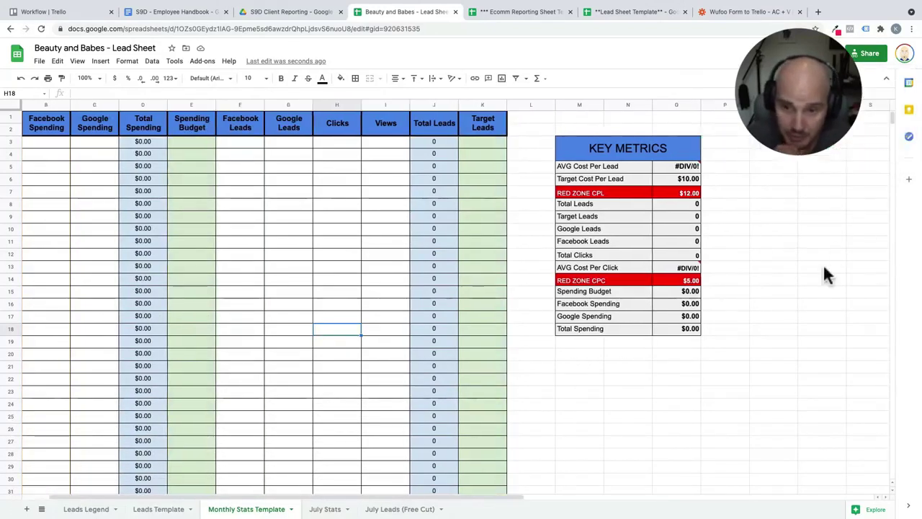
scroll(817, 265, "right", 2)
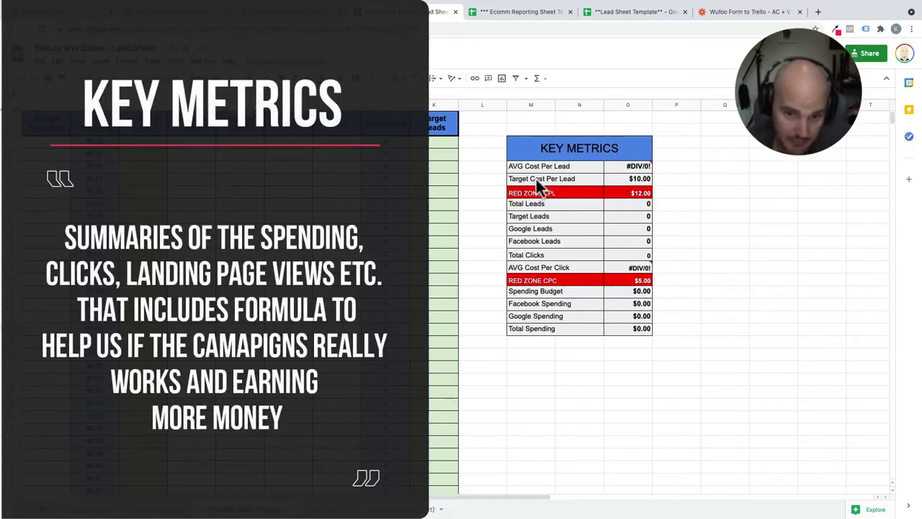
left_click(540, 180)
left_click(773, 180)
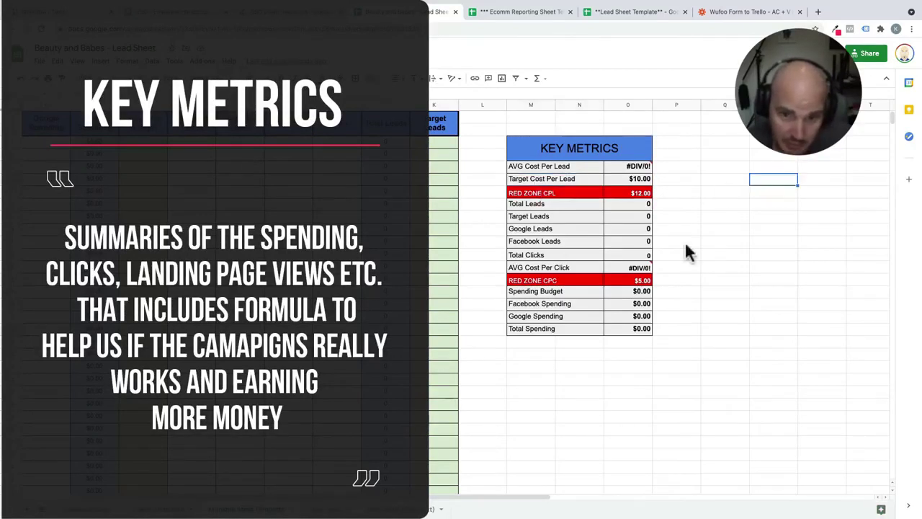
Fill the Target Cost Per Lead label and value in the Key Metrics table with light green
left_click(641, 183)
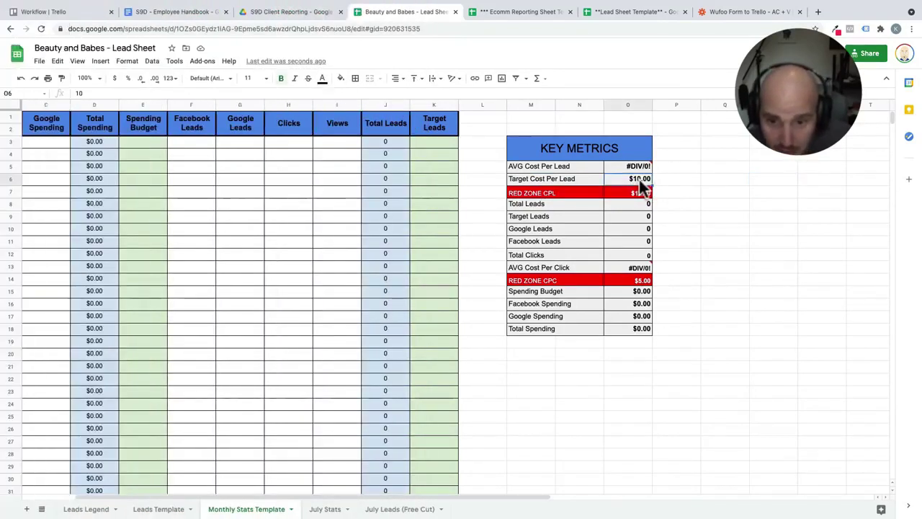
left_click(592, 181)
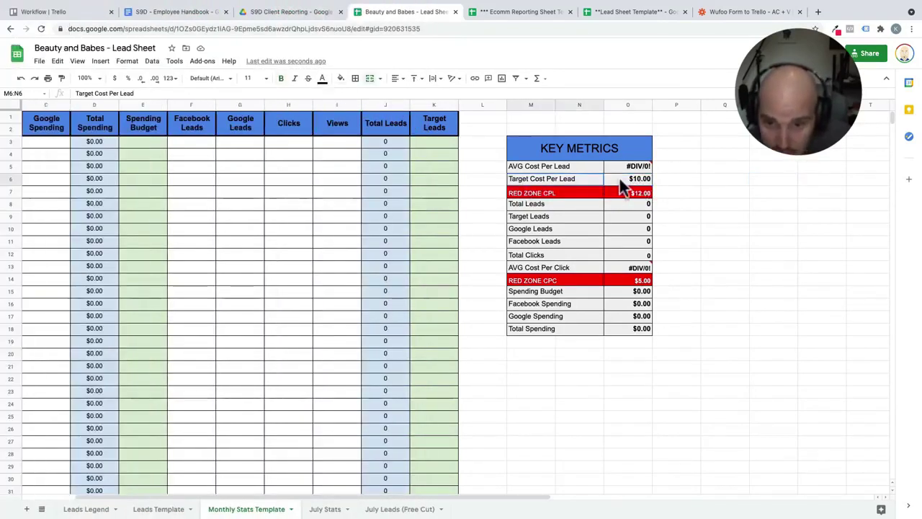
left_click(623, 183, "shift")
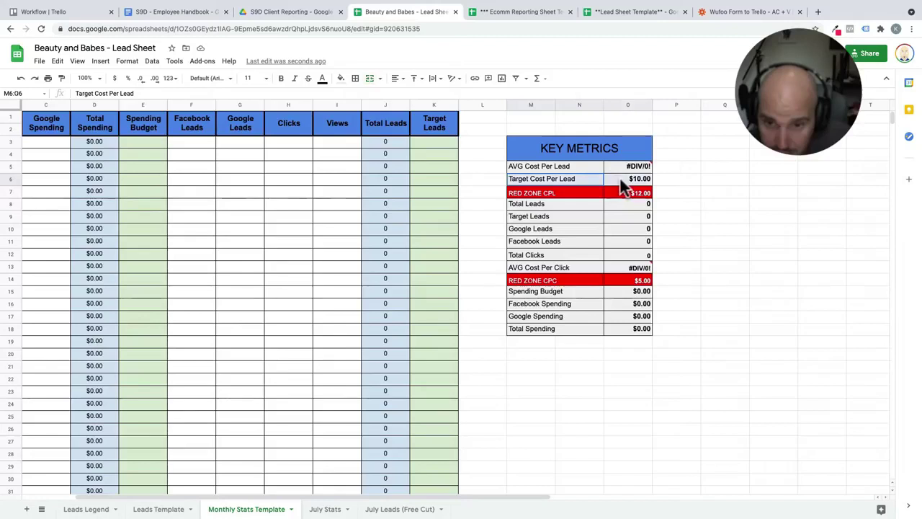
left_click(341, 77)
left_click(386, 144)
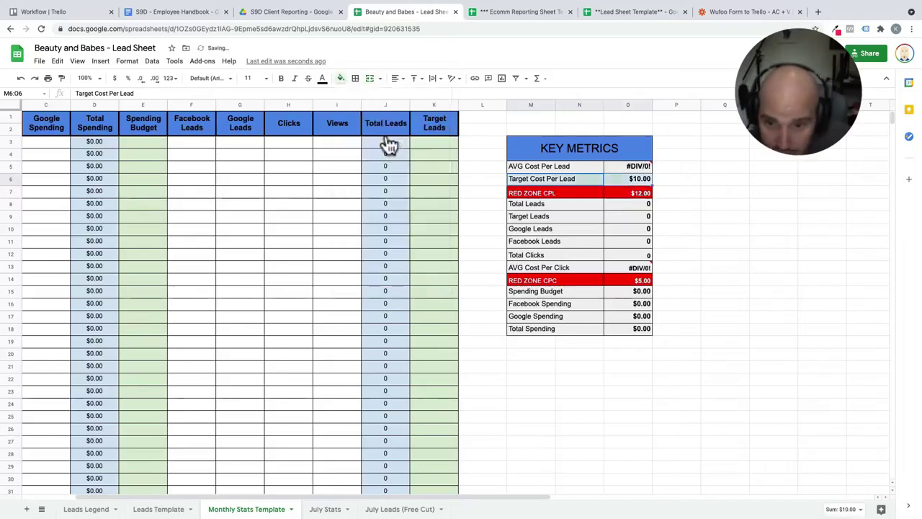
left_click(743, 232)
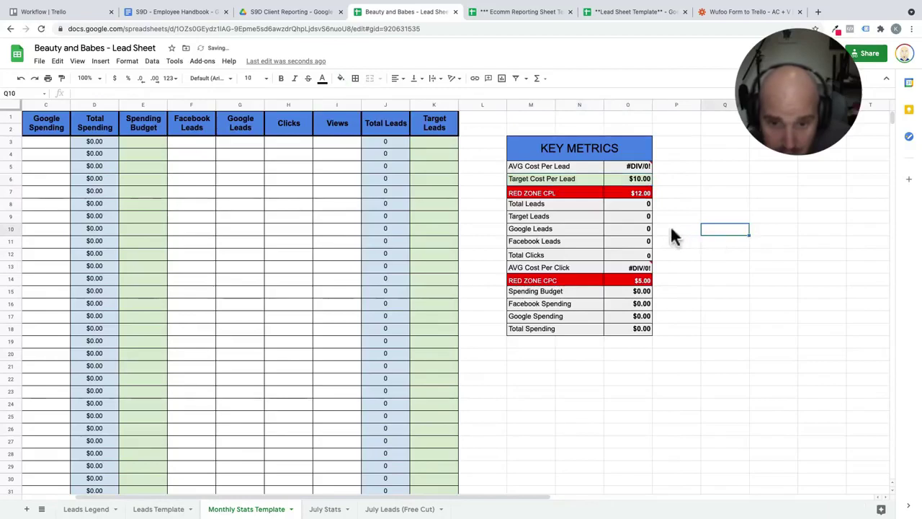
Fill the Target Leads label and value in the Key Metrics table with light green
left_click(522, 216)
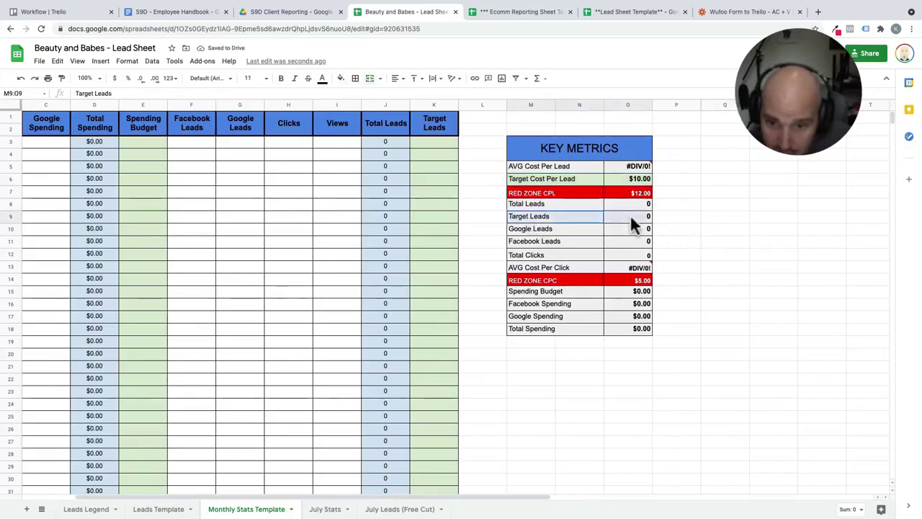
left_click(341, 78)
left_click(387, 143)
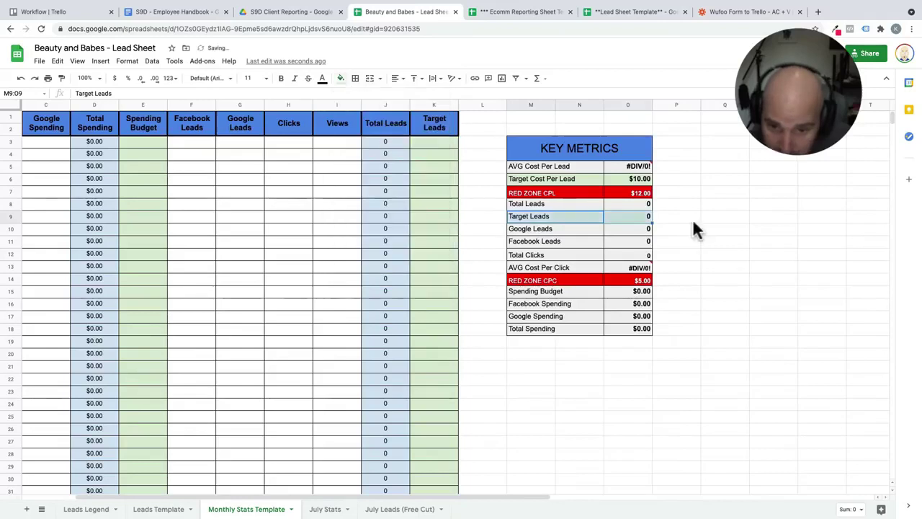
left_click(692, 219)
Review the Key Metrics table and select the Target Cost Per Lead value
scroll(690, 285, "down", 1)
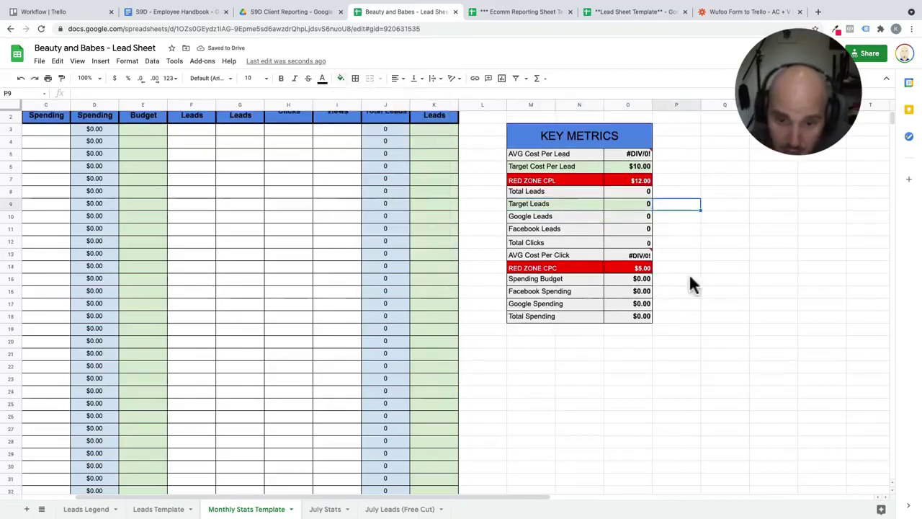
scroll(708, 280, "up", 1)
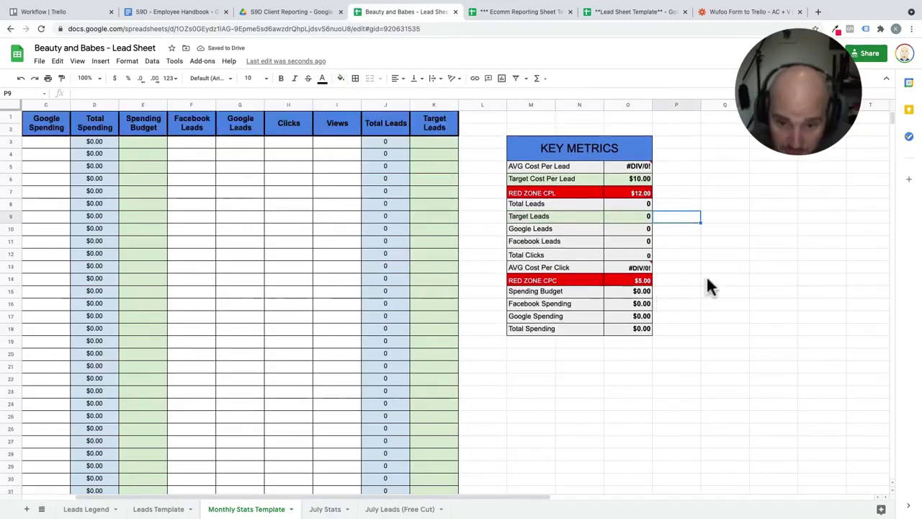
left_click(702, 280)
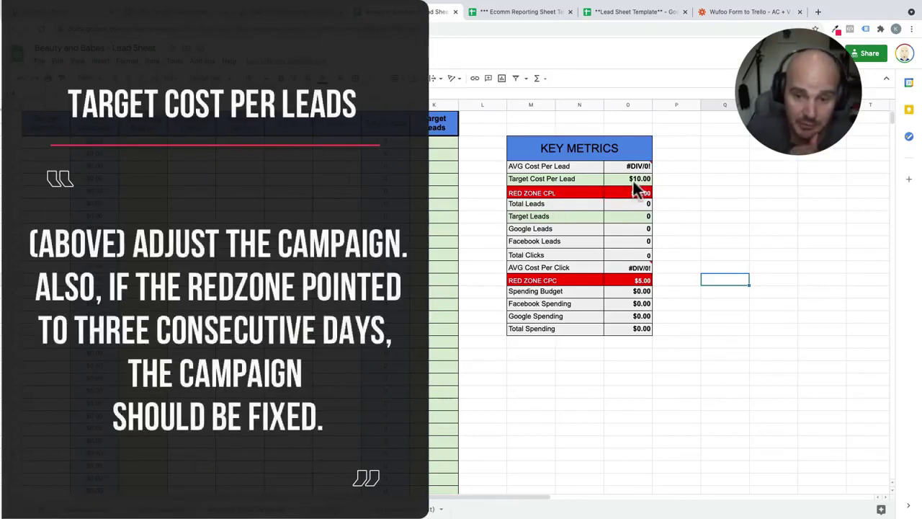
left_click(644, 180)
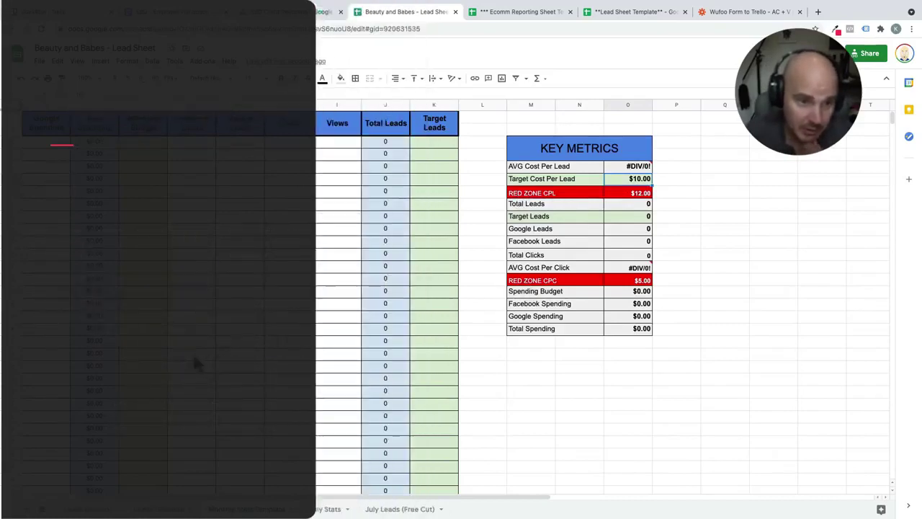
Fill the Jul 20 Facebook Leads cell F22 with red and extend the fill to the Jul 21 cell F23
scroll(193, 354, "left", 2)
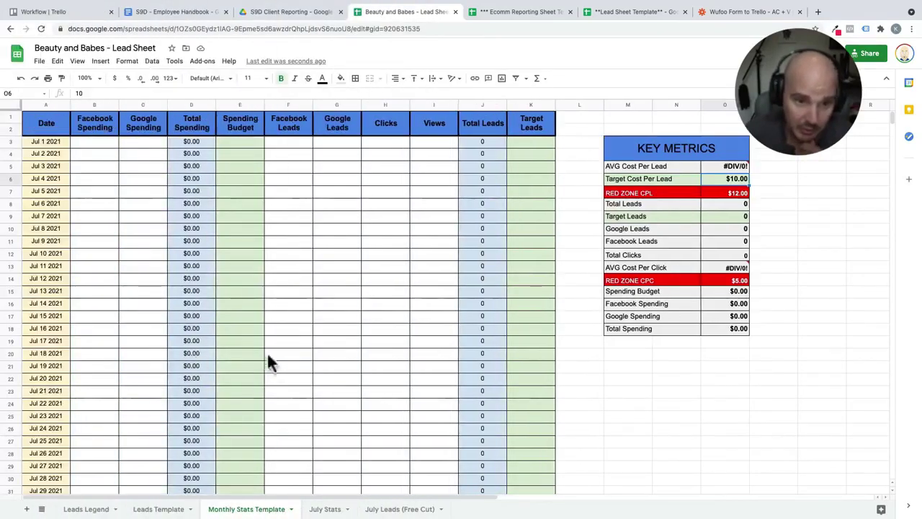
left_click(276, 372)
scroll(277, 372, "down", 1)
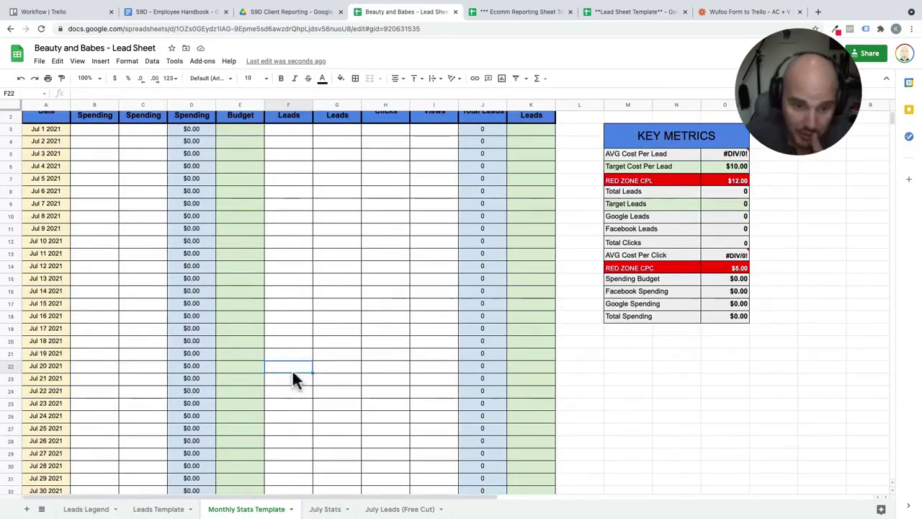
left_click(341, 80)
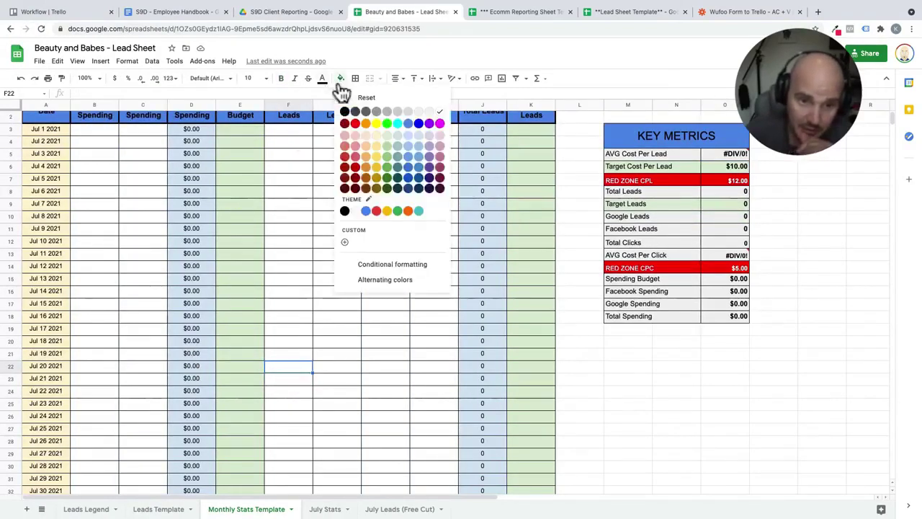
left_click(355, 133)
left_click(341, 78)
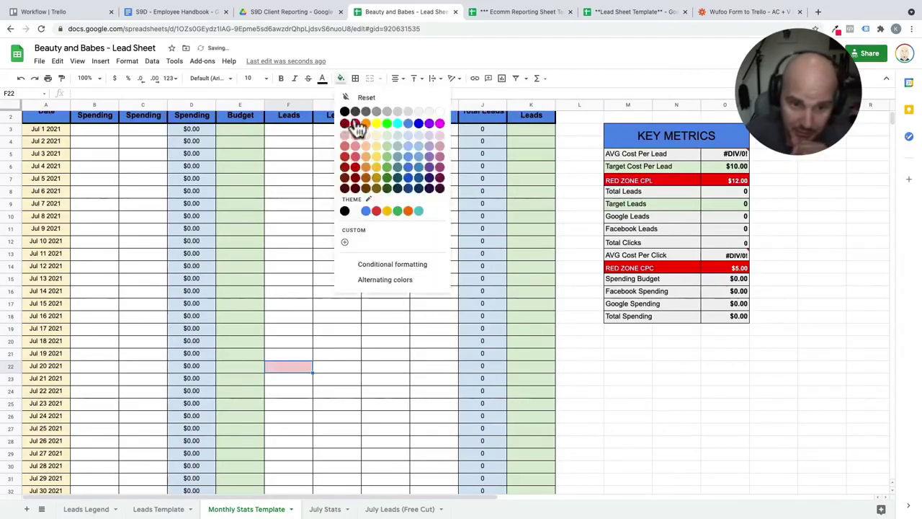
left_click(357, 124)
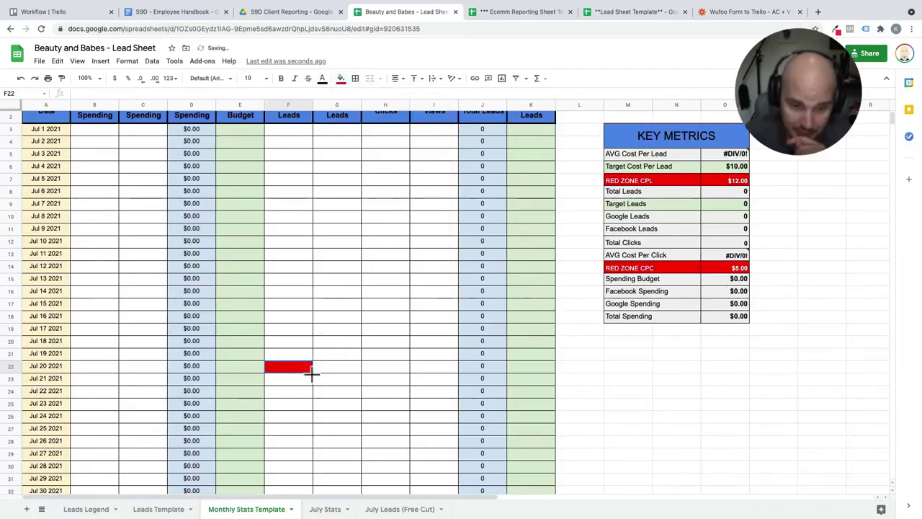
left_click_drag(311, 371, 312, 381)
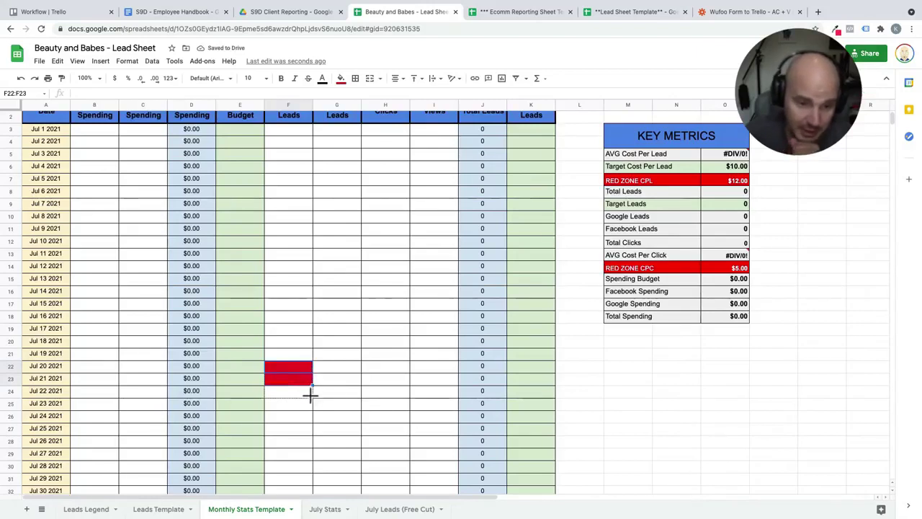
Extend the red fill to the Jul 22 Facebook Leads cell F24, and reset the fill of F22:F24 to white
left_click_drag(311, 396, 311, 400)
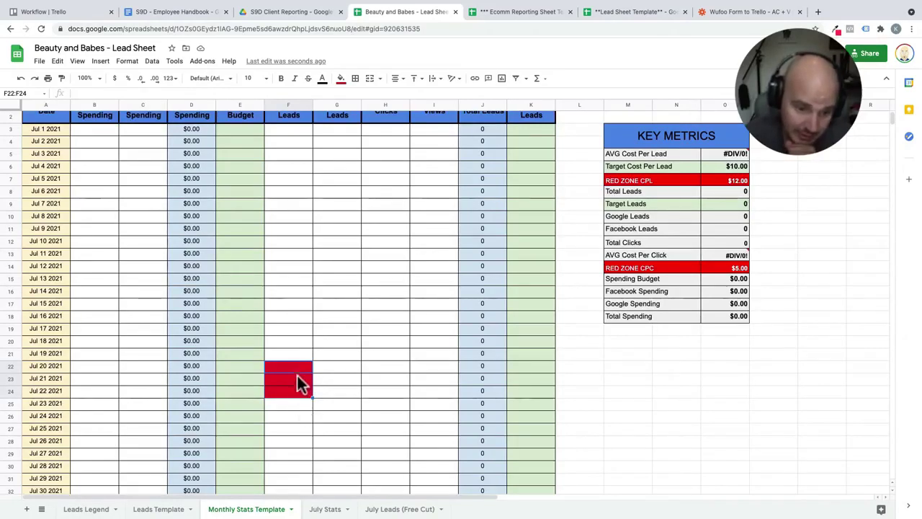
left_click(341, 79)
left_click(438, 114)
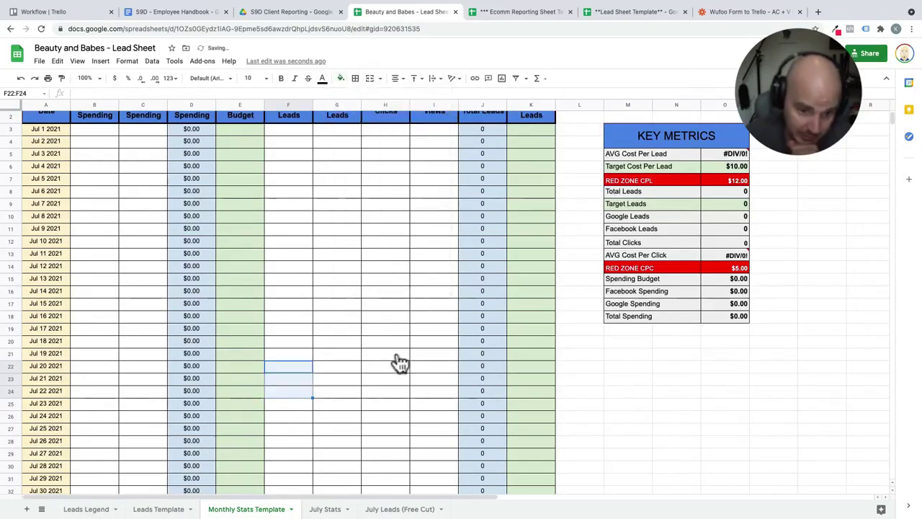
left_click(398, 355)
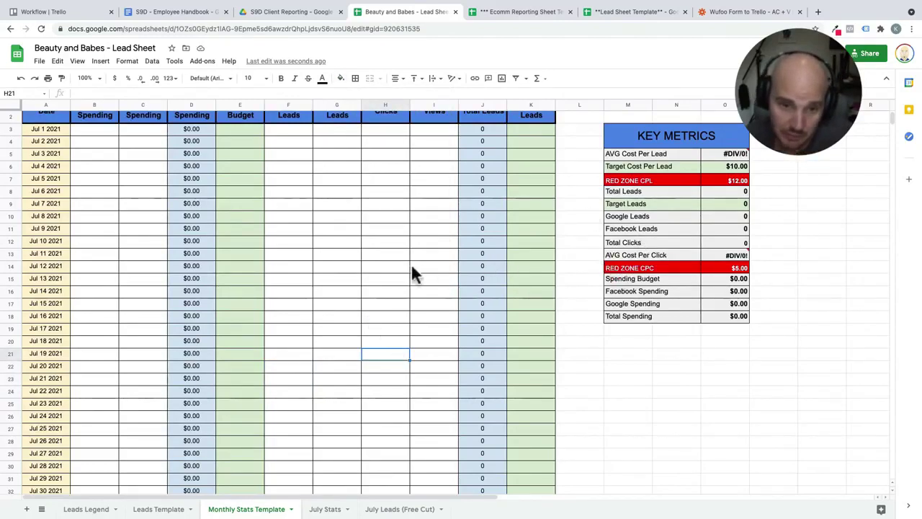
scroll(410, 263, "down", 1)
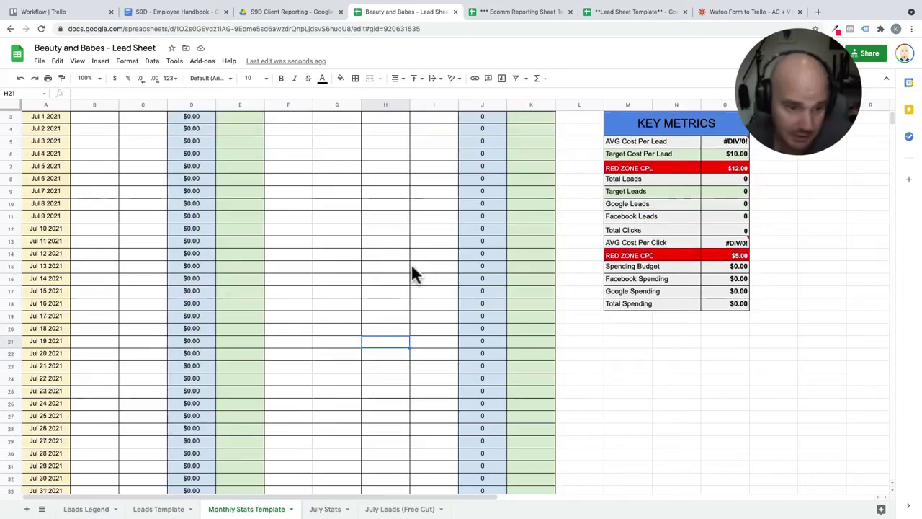
Switch to the Trello Workflow board, move the client's Facebook/IG Campaign card from Published & Active to the start of Optimize, and open it
left_click(38, 14)
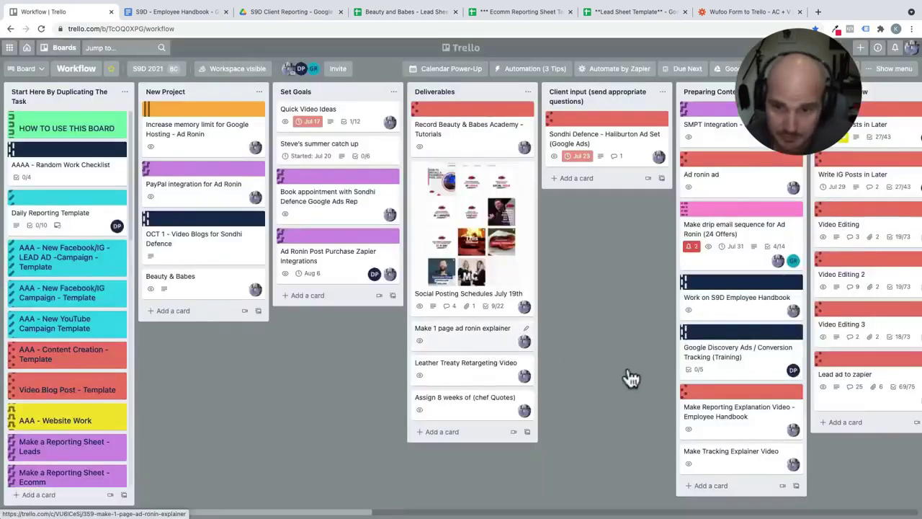
scroll(628, 376, "right", 5)
scroll(628, 375, "right", 15)
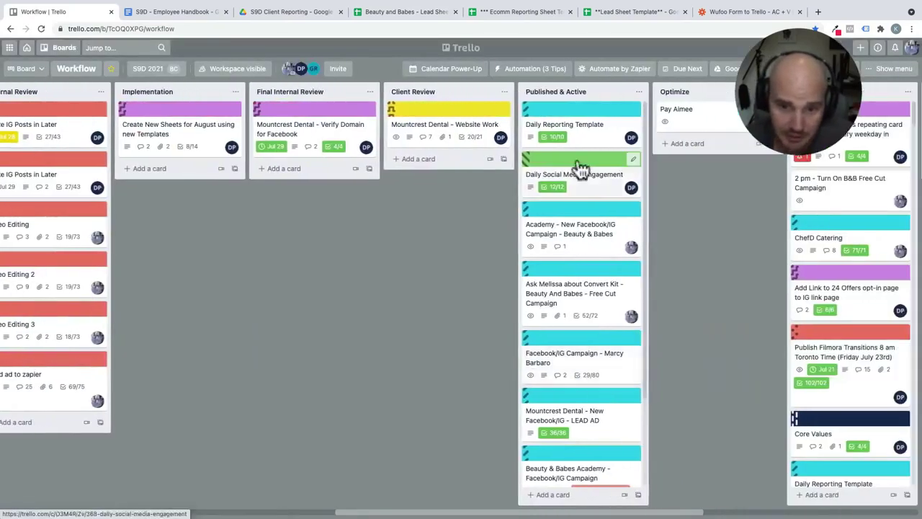
scroll(570, 288, "down", 3)
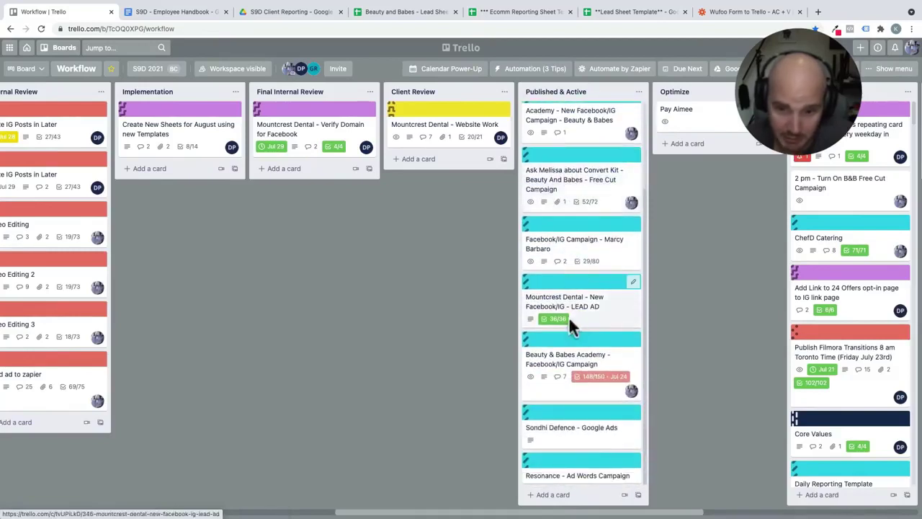
scroll(582, 284, "right", 1)
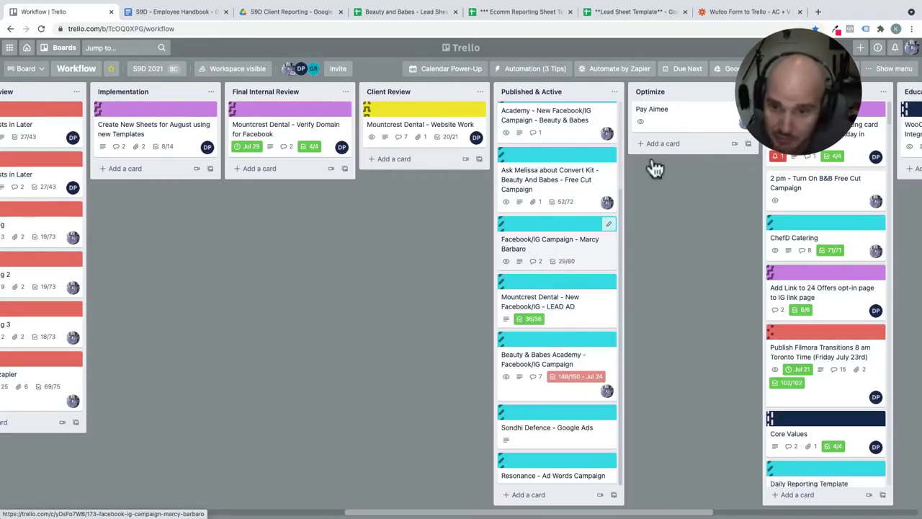
left_click_drag(655, 167, 679, 120)
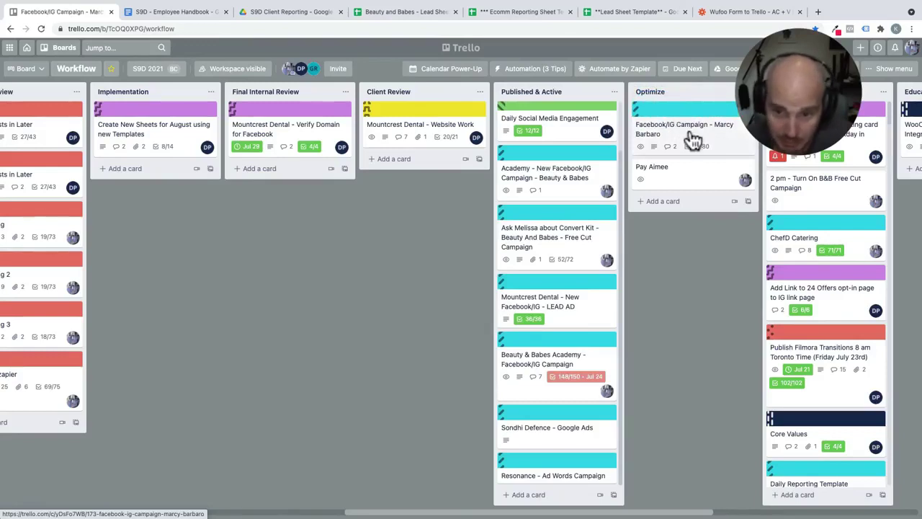
left_click(681, 136)
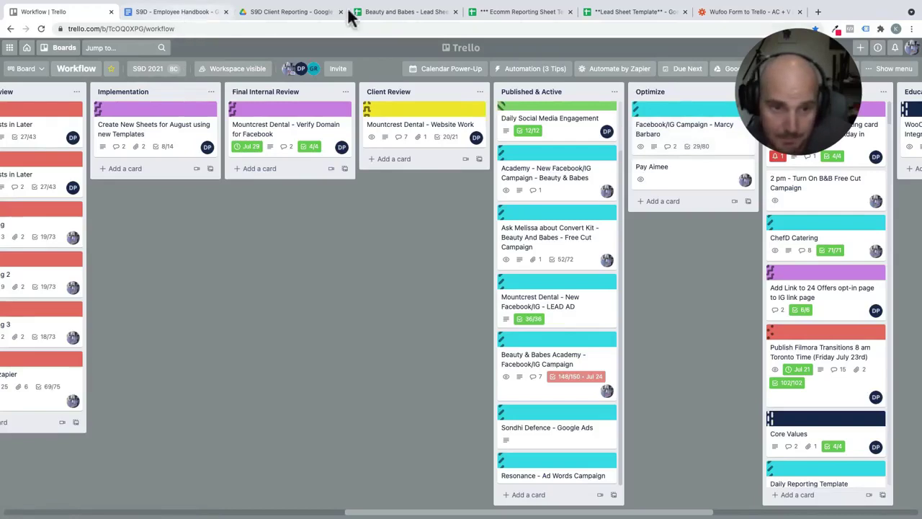
Review the red zone rules in the Reporting section of the S9D Employee Handbook in Google Docs, and return to the Beauty and Babes lead sheet
left_click(185, 16)
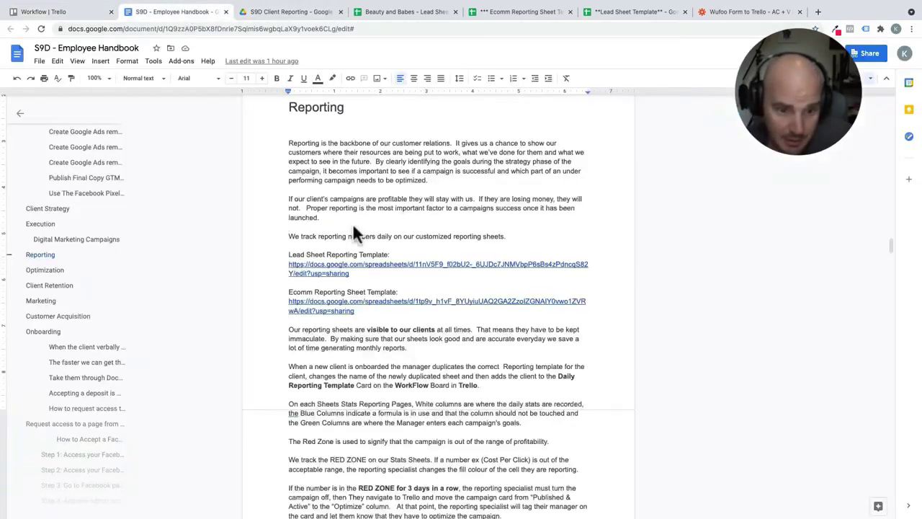
scroll(353, 230, "down", 3)
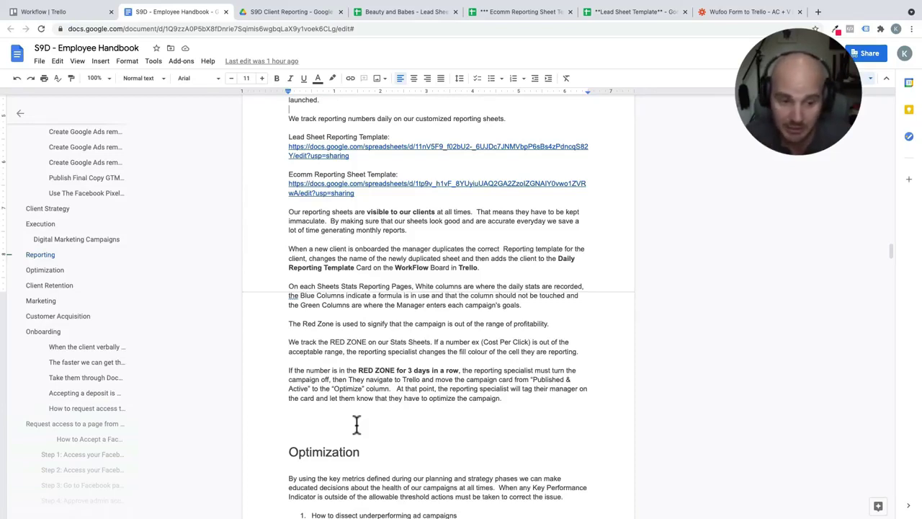
left_click(391, 13)
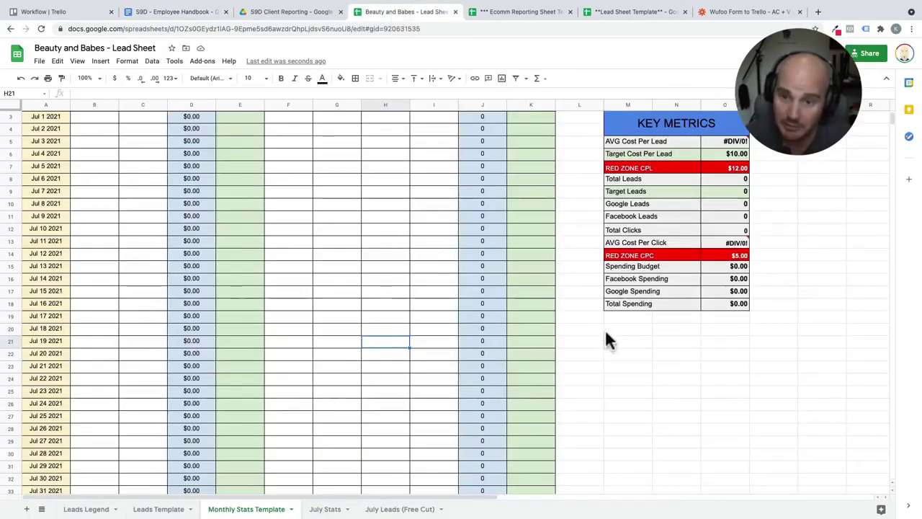